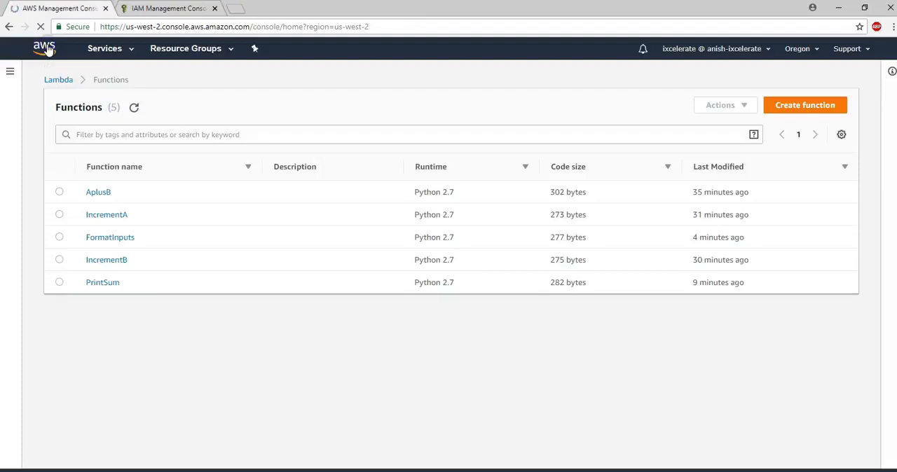
Open the Step Functions service and start a from-scratch state machine named BasicStepFUnction.
{"action": "left_click", "coordinate": [470, 158]}
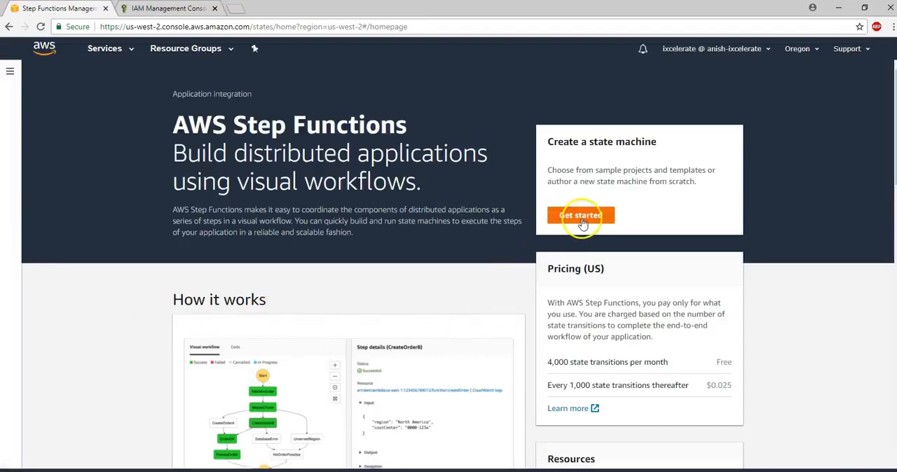
{"action": "scroll", "coordinate": [428, 295], "scroll_direction": "down", "scroll_amount": 3}
{"action": "scroll", "coordinate": [435, 302], "scroll_direction": "up", "scroll_amount": 3}
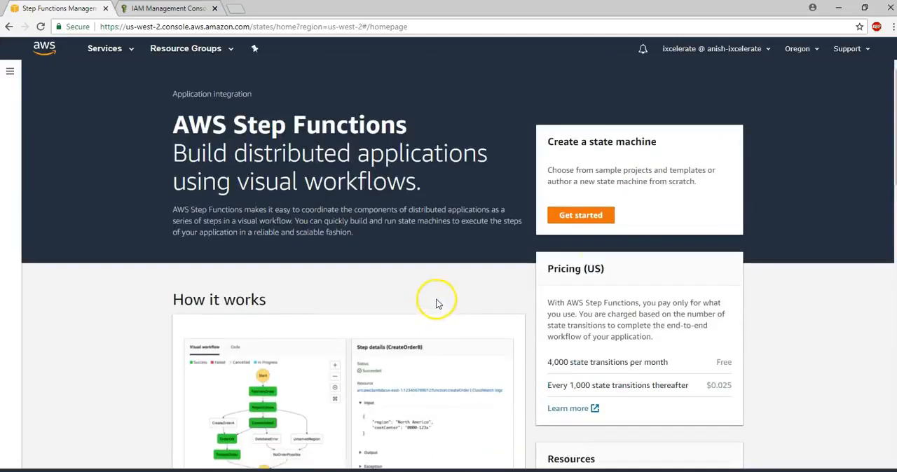
{"action": "left_click", "coordinate": [581, 216]}
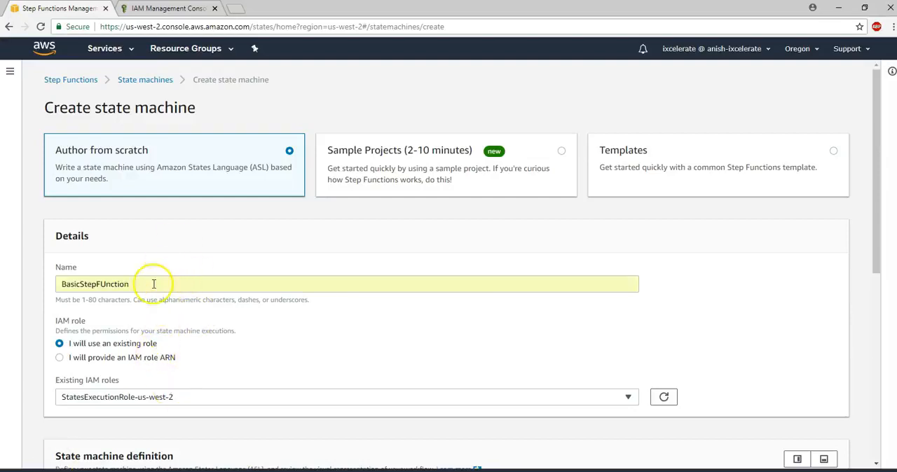
Paste the copied Amazon States Language code into the empty state machine definition.
{"action": "scroll", "coordinate": [137, 328], "scroll_direction": "down", "scroll_amount": 1}
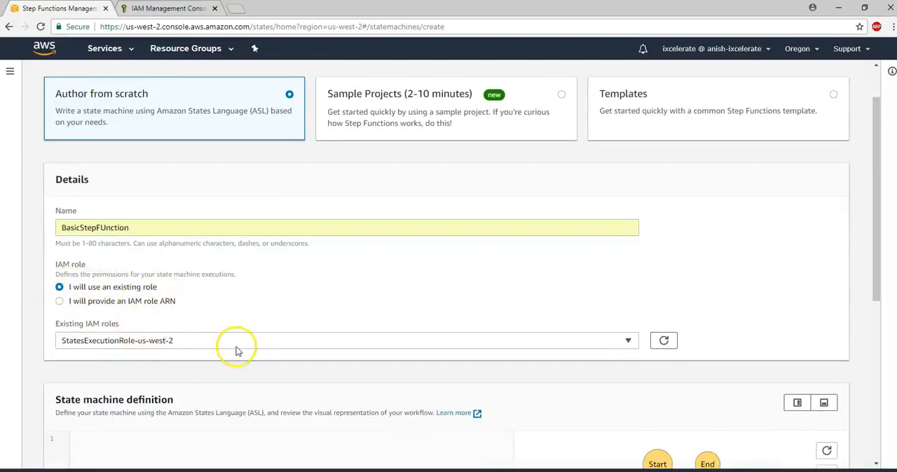
{"action": "scroll", "coordinate": [246, 362], "scroll_direction": "down", "scroll_amount": 3}
{"action": "scroll", "coordinate": [126, 305], "scroll_direction": "down", "scroll_amount": 2}
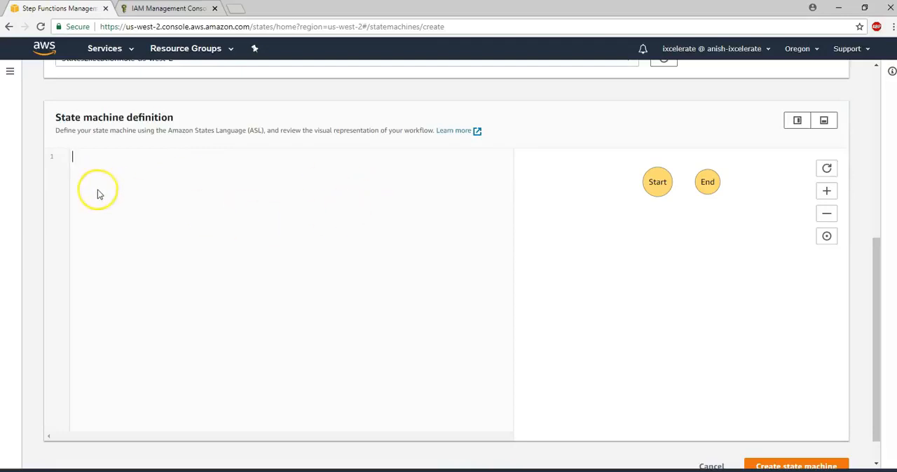
{"action": "left_click", "coordinate": [219, 204]}
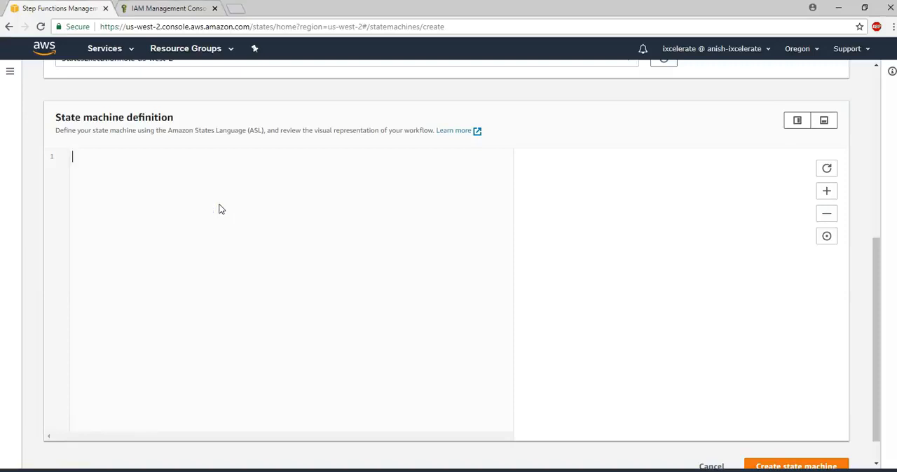
{"action": "left_click", "coordinate": [138, 199]}
{"action": "key", "text": "ctrl+v"}
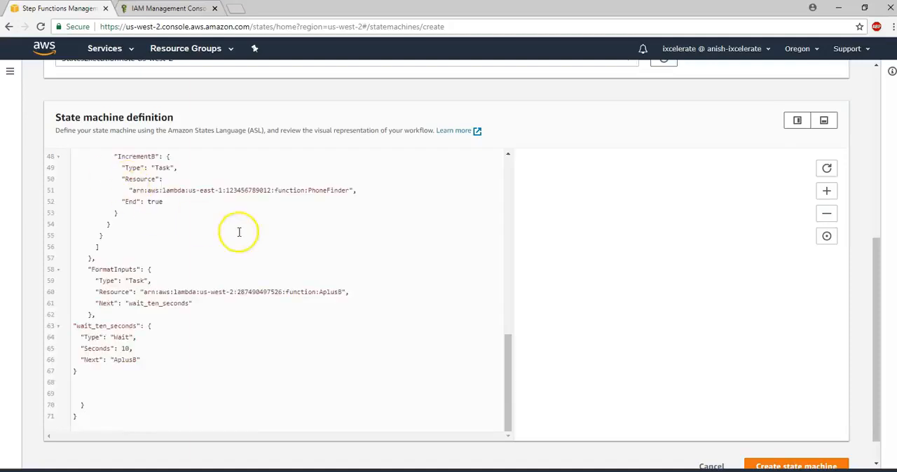
Review the beginning of the definition, covering the StartAt entry and the name and type of its first state.
{"action": "scroll", "coordinate": [211, 224], "scroll_direction": "up", "scroll_amount": 10}
{"action": "left_click", "coordinate": [110, 179]}
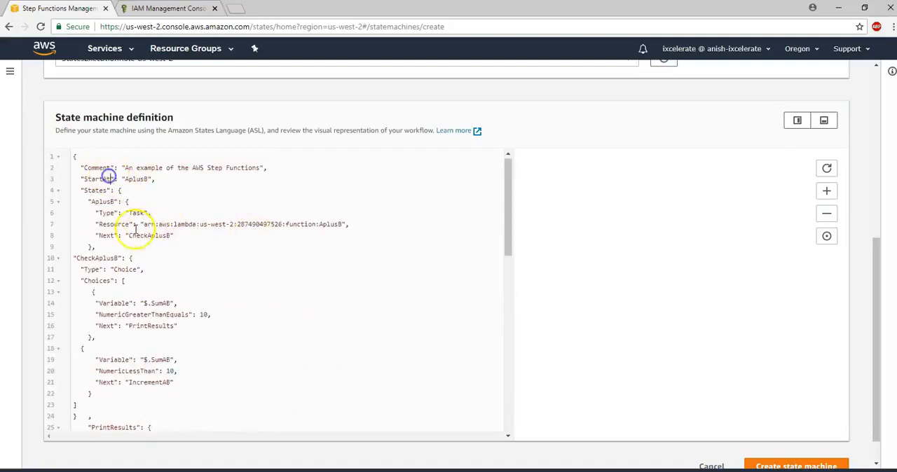
{"action": "double_click", "coordinate": [101, 180]}
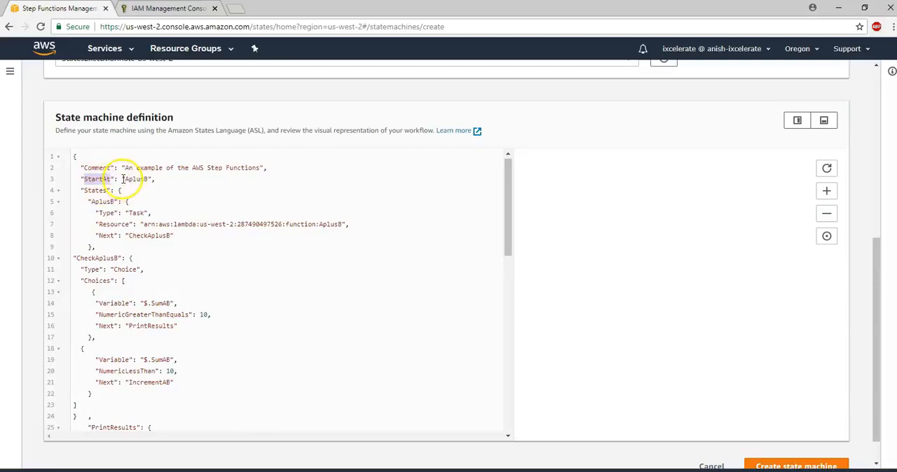
{"action": "double_click", "coordinate": [135, 179]}
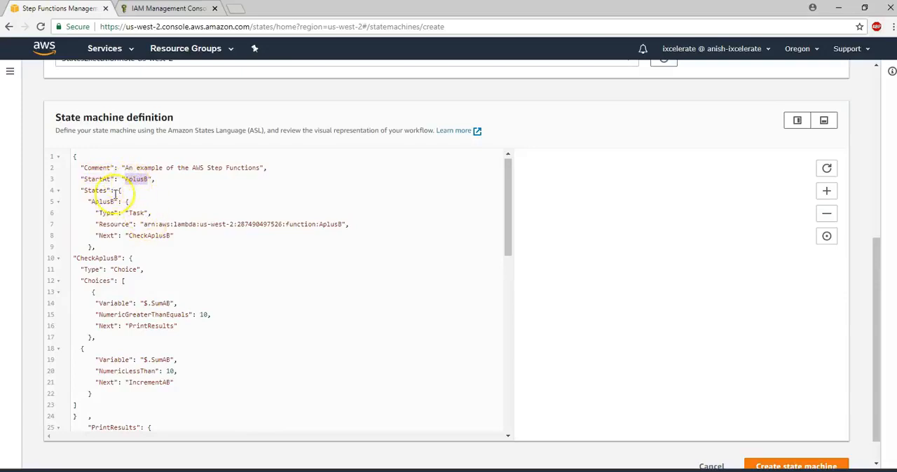
{"action": "left_click", "coordinate": [140, 178]}
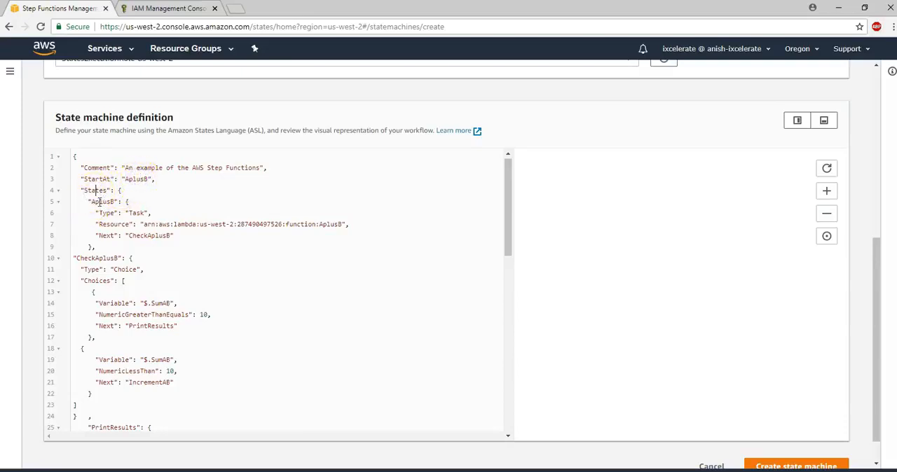
{"action": "double_click", "coordinate": [95, 202]}
{"action": "left_click", "coordinate": [138, 212]}
Replace the AplusB state's Resource ARN with the suggested ARN of the account's us-west-2 AplusB Lambda function.
{"action": "left_click", "coordinate": [148, 225]}
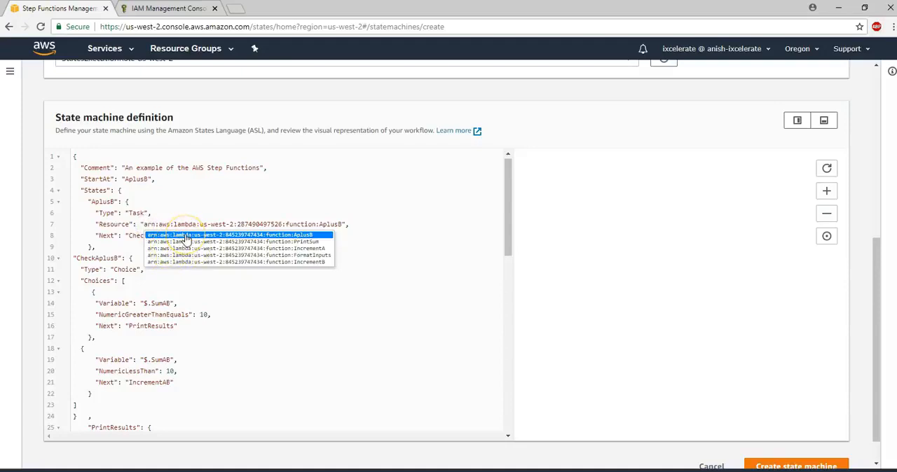
{"action": "left_click", "coordinate": [245, 235]}
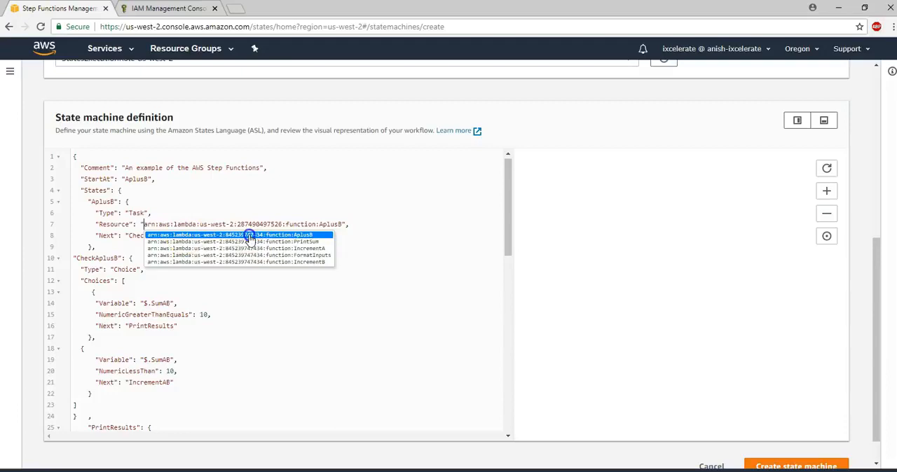
{"action": "left_click", "coordinate": [273, 188]}
{"action": "left_click", "coordinate": [182, 242]}
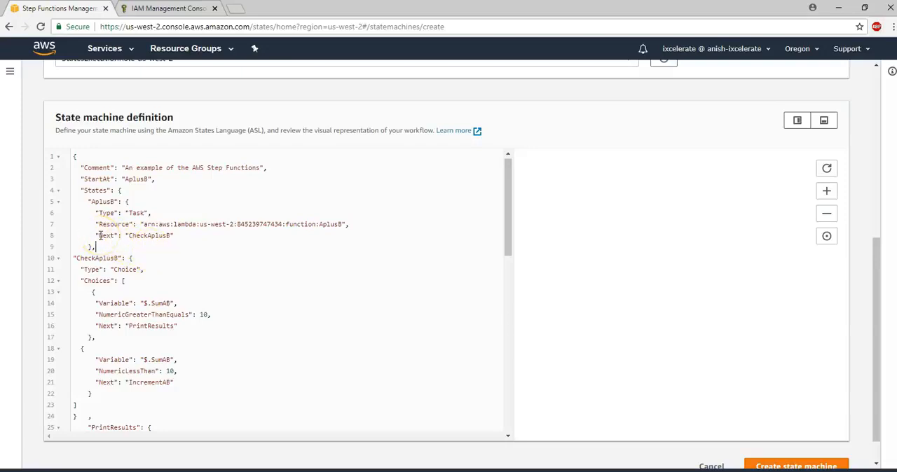
Examine the AplusB state's Next entry and the SumAB conditions in the CheckAplusB choice state.
{"action": "double_click", "coordinate": [105, 235]}
{"action": "double_click", "coordinate": [148, 235]}
{"action": "double_click", "coordinate": [145, 237]}
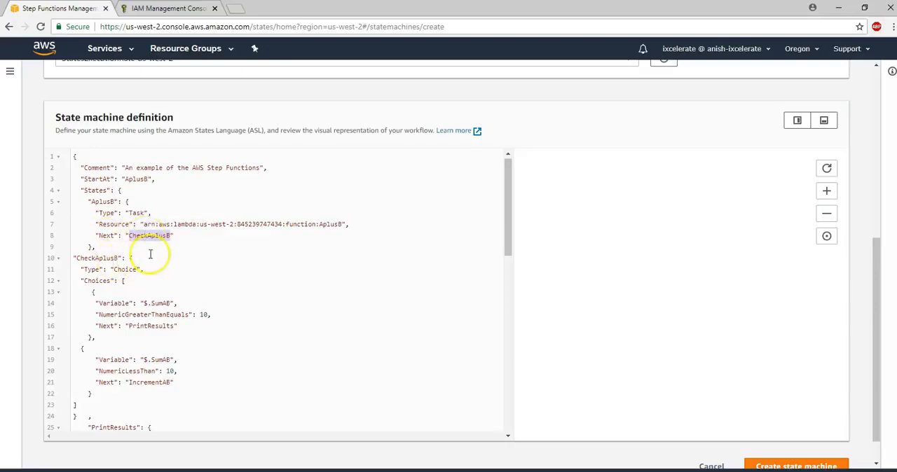
{"action": "double_click", "coordinate": [102, 258]}
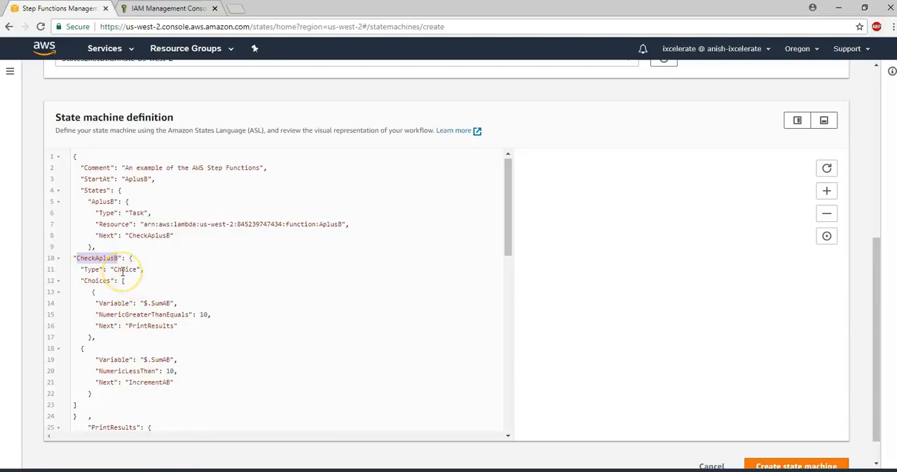
{"action": "double_click", "coordinate": [161, 304]}
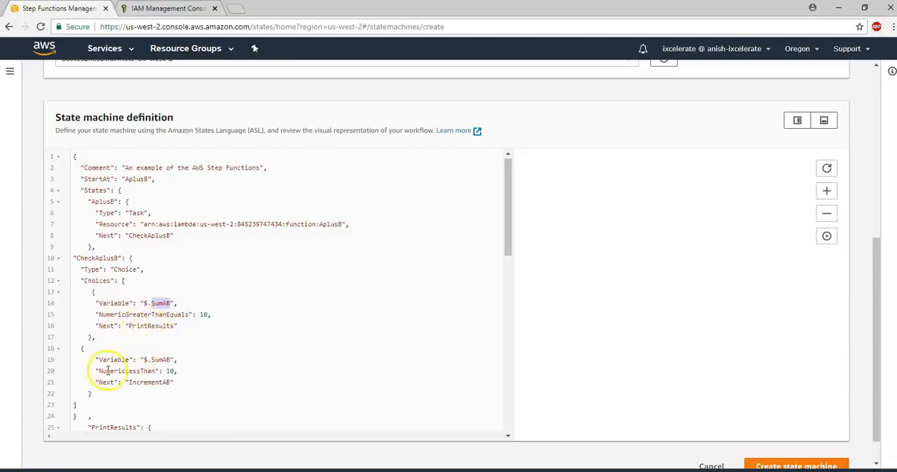
{"action": "left_click", "coordinate": [136, 370]}
{"action": "double_click", "coordinate": [147, 384]}
{"action": "left_click", "coordinate": [108, 394]}
{"action": "scroll", "coordinate": [109, 394], "scroll_direction": "down", "scroll_amount": 2}
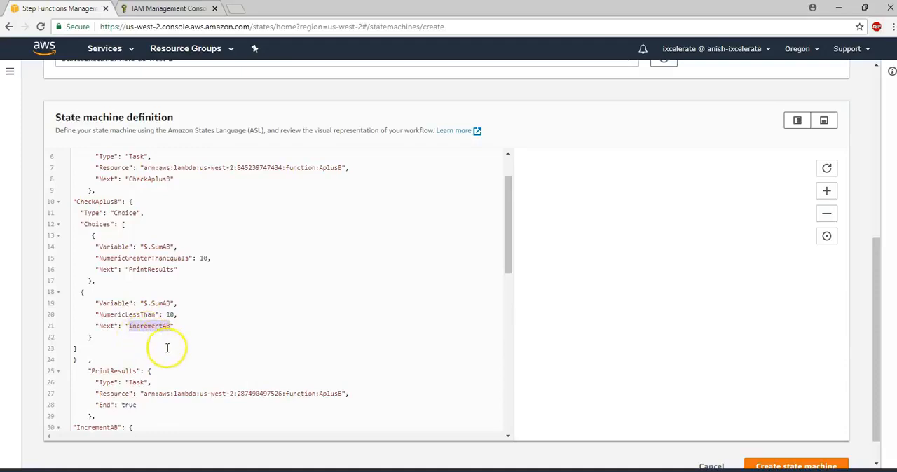
{"action": "type", "text": ","}
{"action": "scroll", "coordinate": [140, 321], "scroll_direction": "down", "scroll_amount": 2}
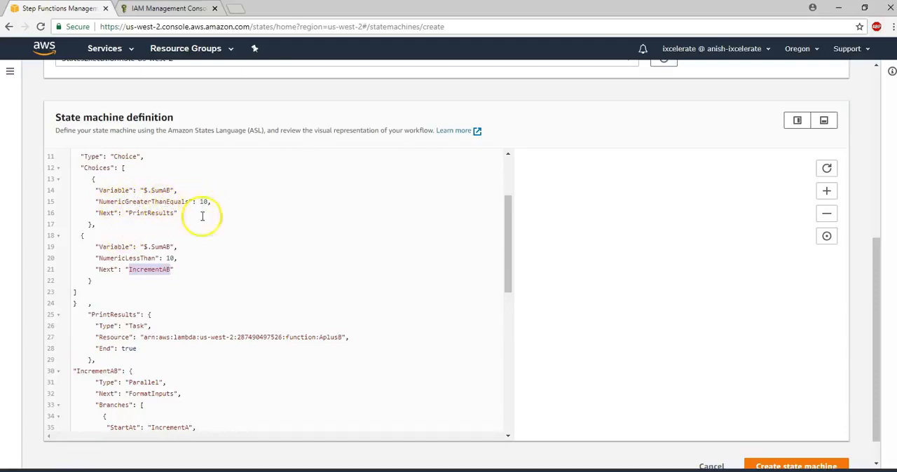
Compare the Next targets of both CheckAplusB choices with the states defined below them, including PrintResults.
{"action": "double_click", "coordinate": [149, 213]}
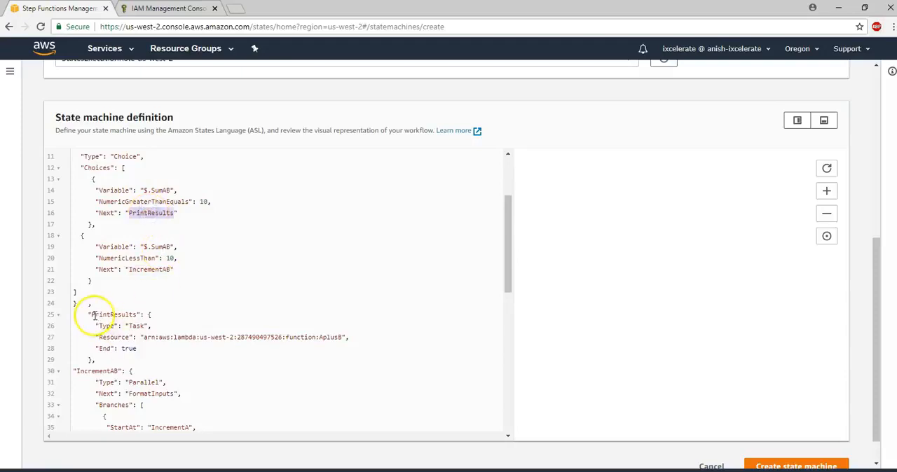
{"action": "double_click", "coordinate": [111, 315]}
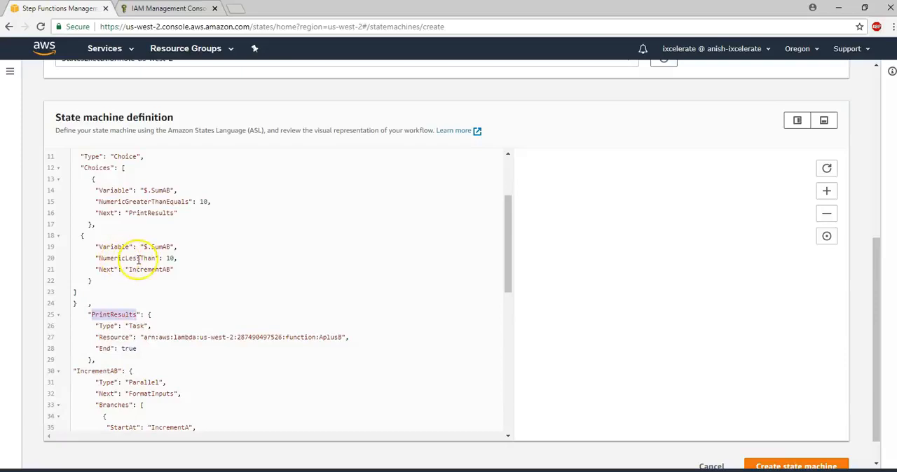
{"action": "scroll", "coordinate": [200, 274], "scroll_direction": "down", "scroll_amount": 3}
{"action": "scroll", "coordinate": [194, 272], "scroll_direction": "up", "scroll_amount": 3}
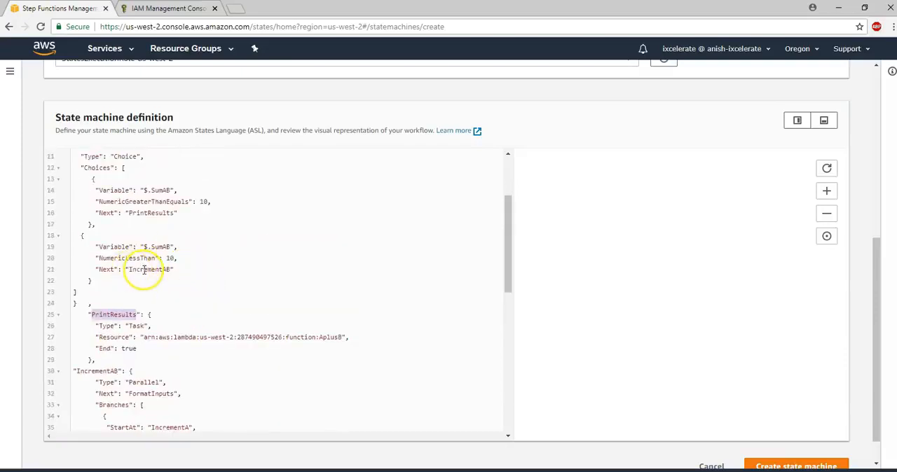
{"action": "left_click", "coordinate": [143, 270]}
{"action": "double_click", "coordinate": [144, 270]}
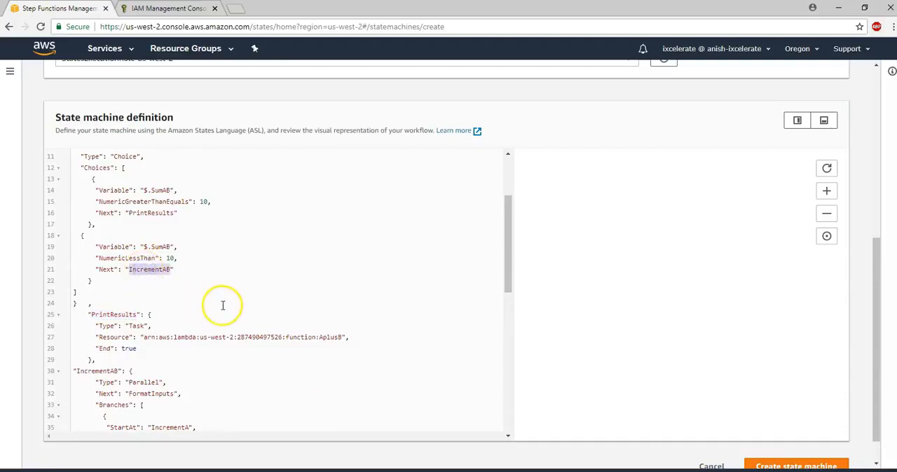
Examine the IncrementAB parallel state, including its type, its IncrementA and IncrementB branches, and its Next entry.
{"action": "scroll", "coordinate": [209, 317], "scroll_direction": "down", "scroll_amount": 3}
{"action": "scroll", "coordinate": [210, 317], "scroll_direction": "down", "scroll_amount": 2}
{"action": "double_click", "coordinate": [96, 201]}
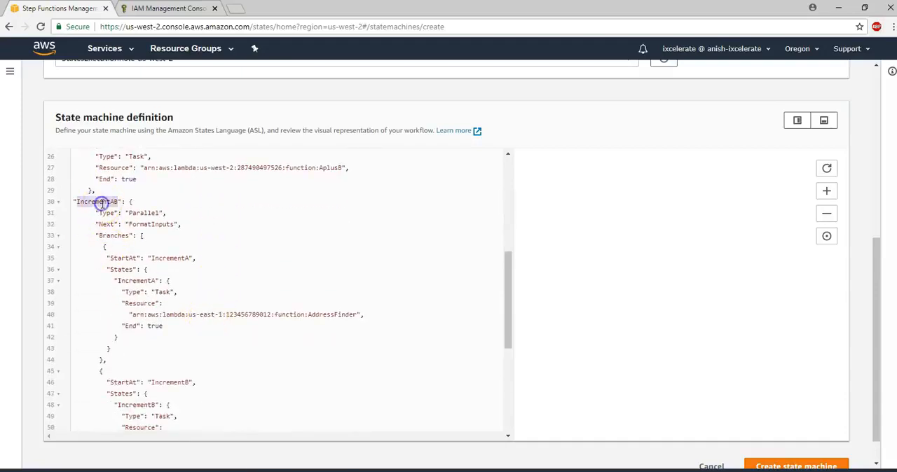
{"action": "left_click", "coordinate": [141, 213]}
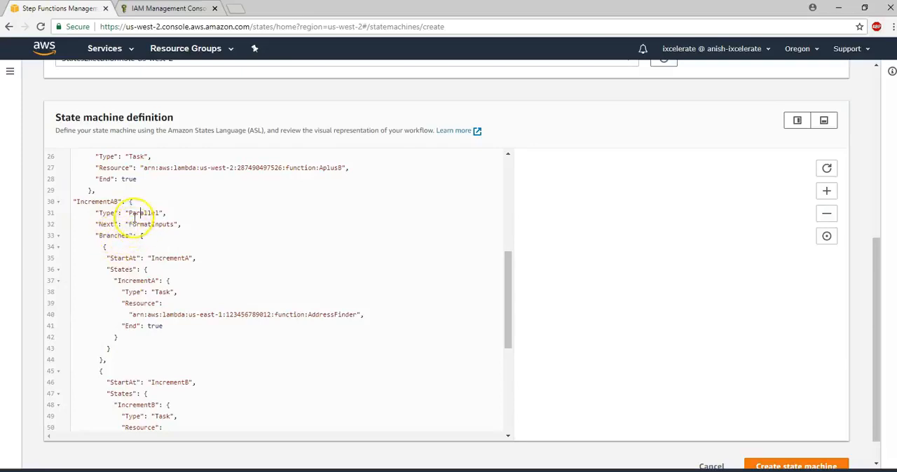
{"action": "double_click", "coordinate": [112, 236]}
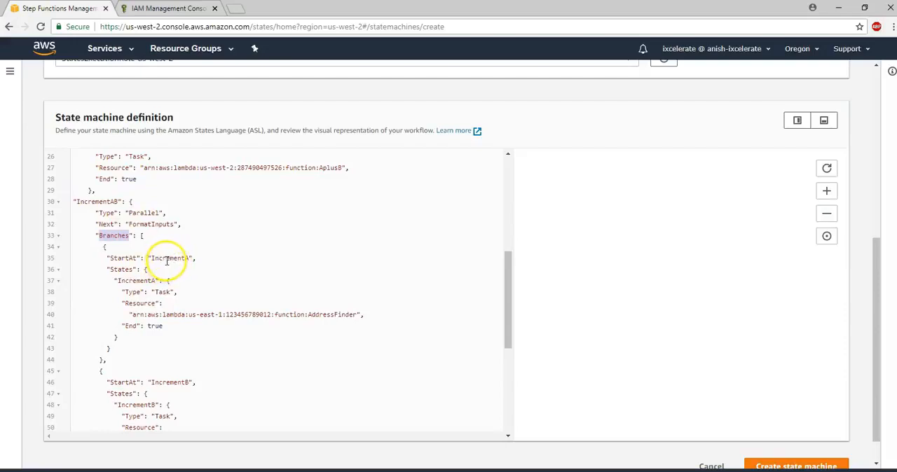
{"action": "double_click", "coordinate": [170, 259]}
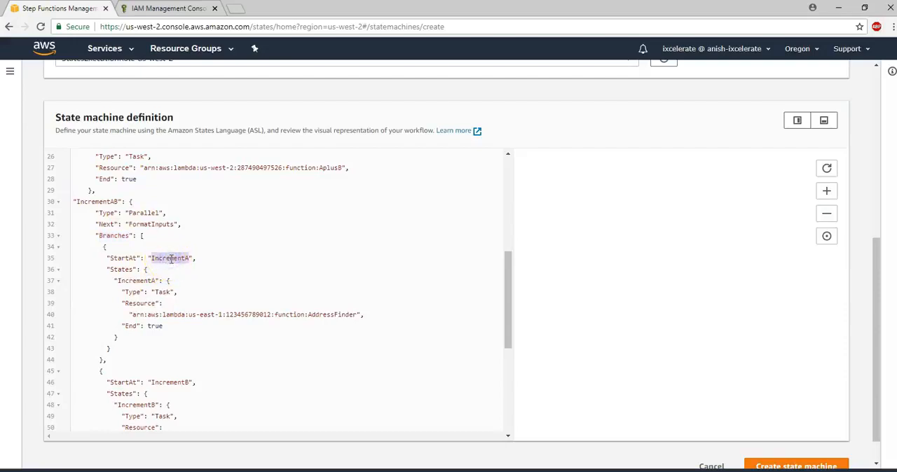
{"action": "double_click", "coordinate": [168, 382]}
{"action": "scroll", "coordinate": [236, 374], "scroll_direction": "down", "scroll_amount": 3}
{"action": "scroll", "coordinate": [112, 312], "scroll_direction": "up", "scroll_amount": 2}
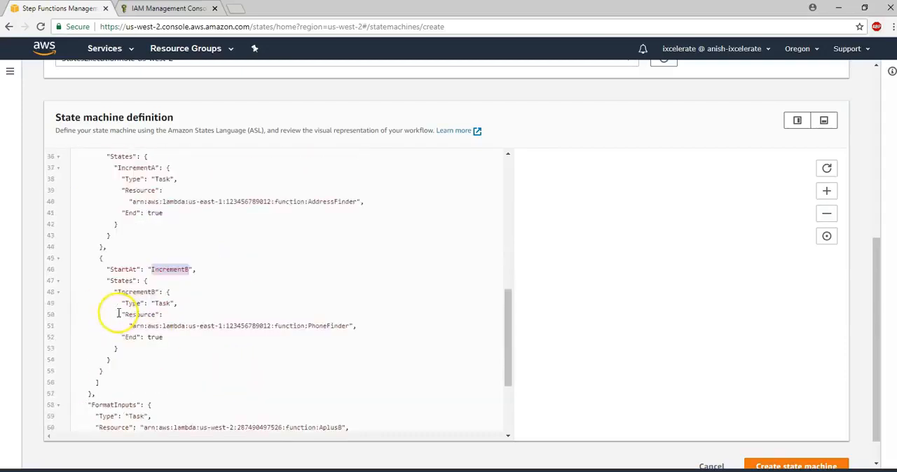
{"action": "scroll", "coordinate": [172, 298], "scroll_direction": "down", "scroll_amount": 1}
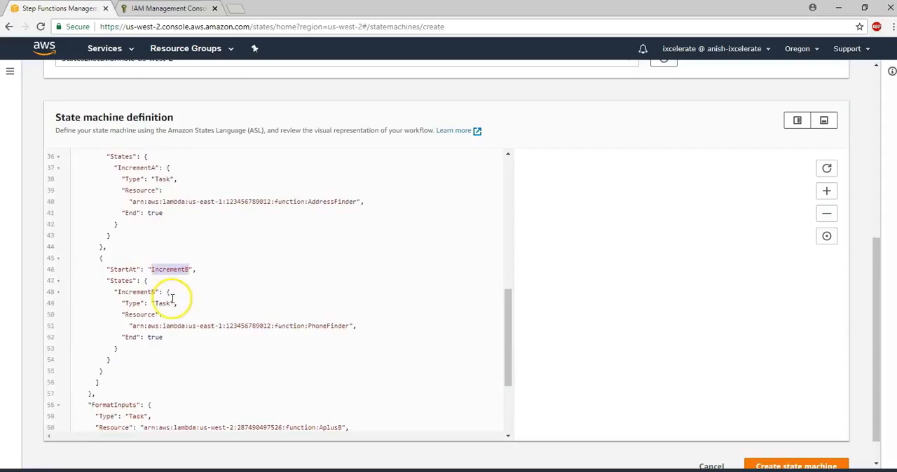
{"action": "scroll", "coordinate": [161, 259], "scroll_direction": "up", "scroll_amount": 2}
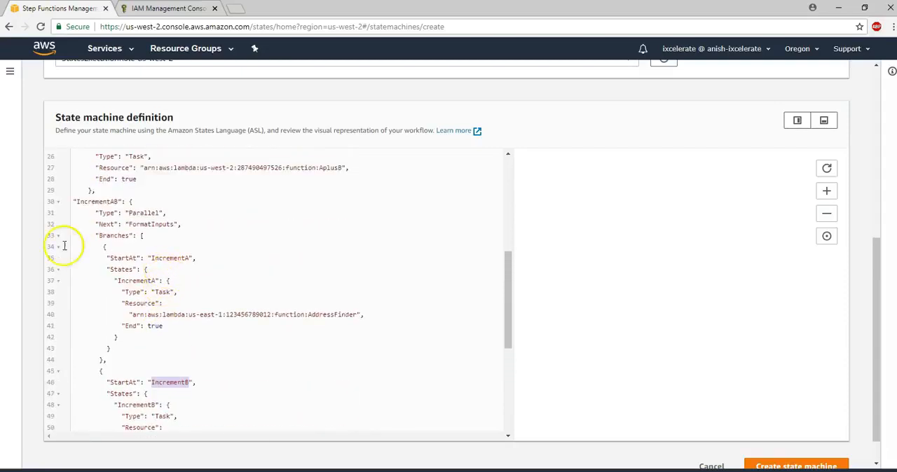
{"action": "left_click", "coordinate": [148, 224]}
{"action": "double_click", "coordinate": [142, 224]}
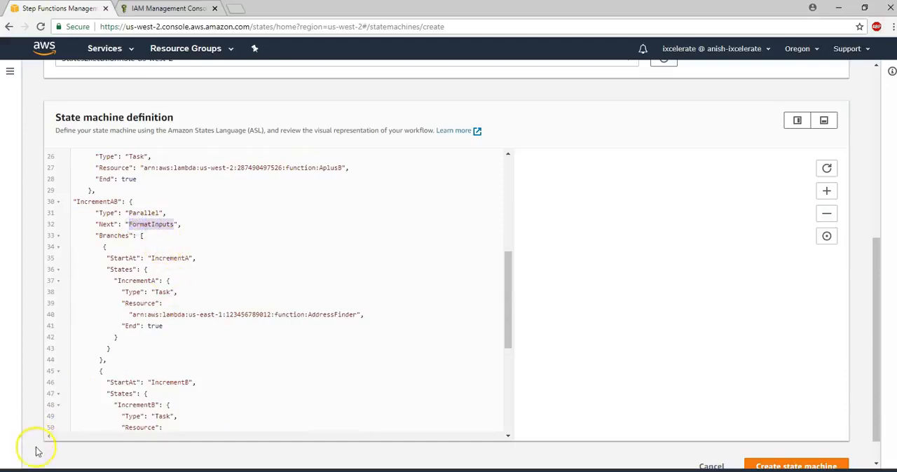
Review the FormatInputs state's Next entry and the duration of the wait_ten_seconds state.
{"action": "scroll", "coordinate": [63, 382], "scroll_direction": "down", "scroll_amount": 4}
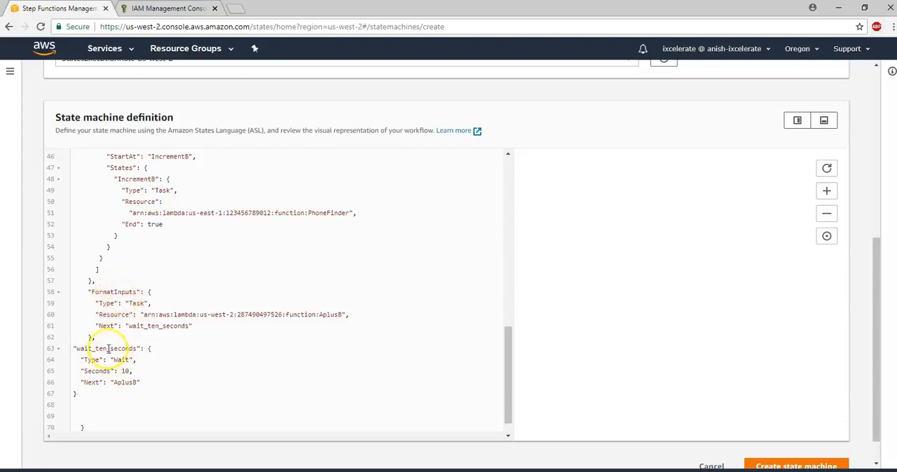
{"action": "double_click", "coordinate": [139, 325]}
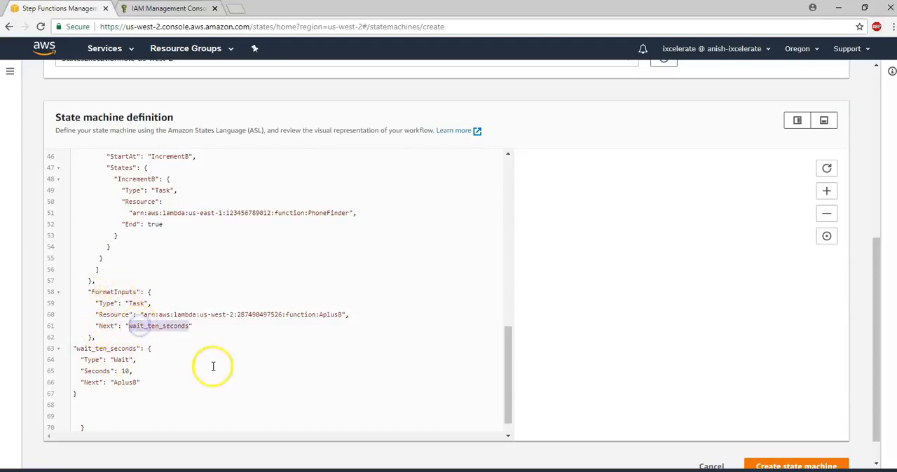
{"action": "double_click", "coordinate": [103, 349]}
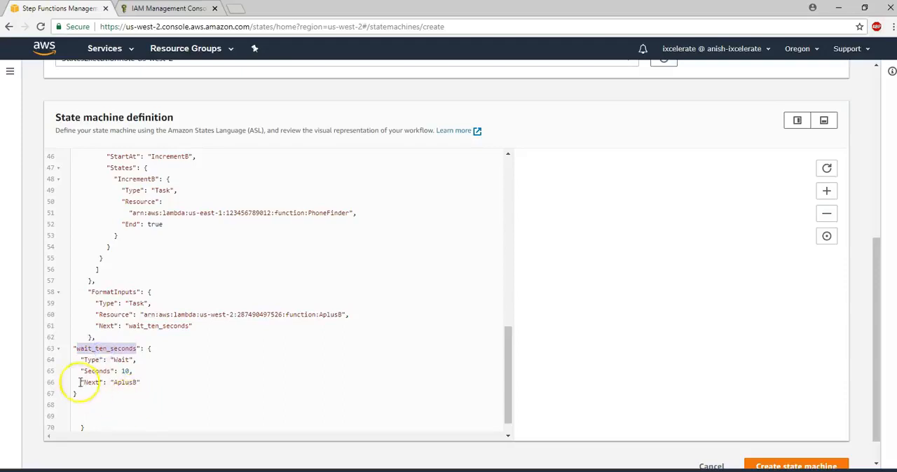
{"action": "left_click_drag", "start_coordinate": [91, 373], "coordinate": [131, 372]}
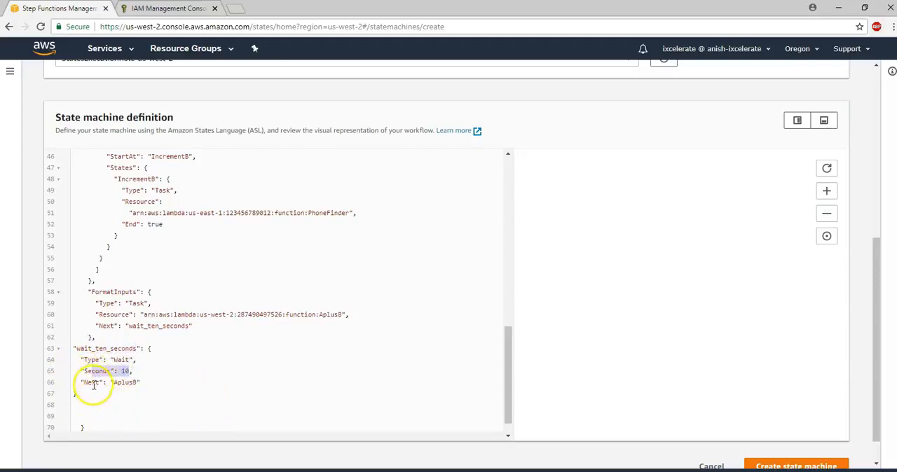
Check which state the wait_ten_seconds state passes control to in its Next entry.
{"action": "double_click", "coordinate": [120, 383]}
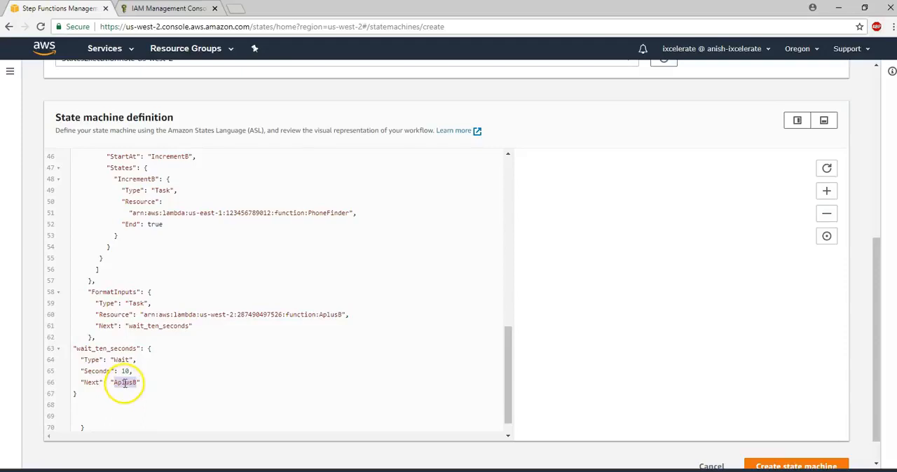
{"action": "scroll", "coordinate": [115, 387], "scroll_direction": "up", "scroll_amount": 2}
{"action": "scroll", "coordinate": [114, 382], "scroll_direction": "down", "scroll_amount": 3}
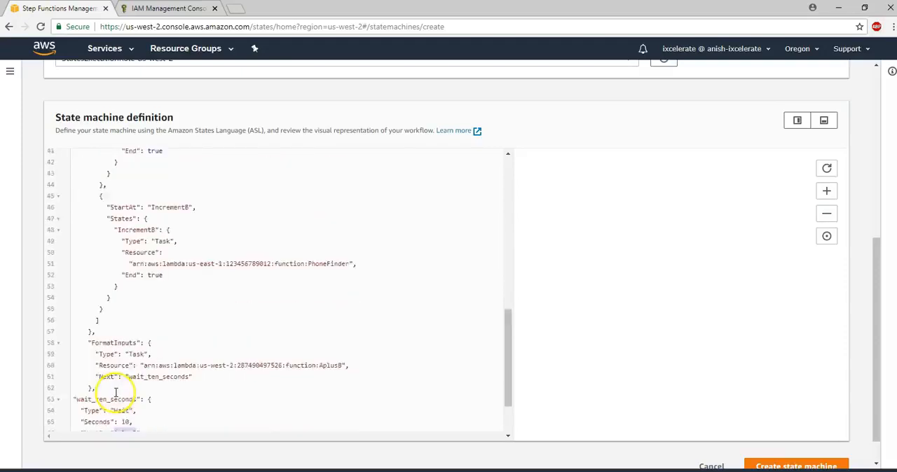
{"action": "scroll", "coordinate": [114, 381], "scroll_direction": "up", "scroll_amount": 10}
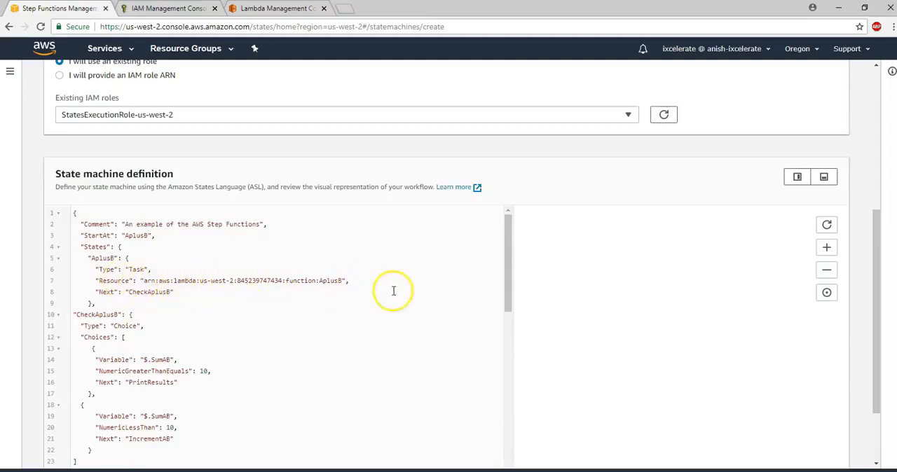
Review the Lambda function ARNs in the Resource entries of AplusB, PrintResults, IncrementA, IncrementB and FormatInputs.
{"action": "scroll", "coordinate": [316, 303], "scroll_direction": "down", "scroll_amount": 3}
{"action": "scroll", "coordinate": [317, 303], "scroll_direction": "down", "scroll_amount": 3}
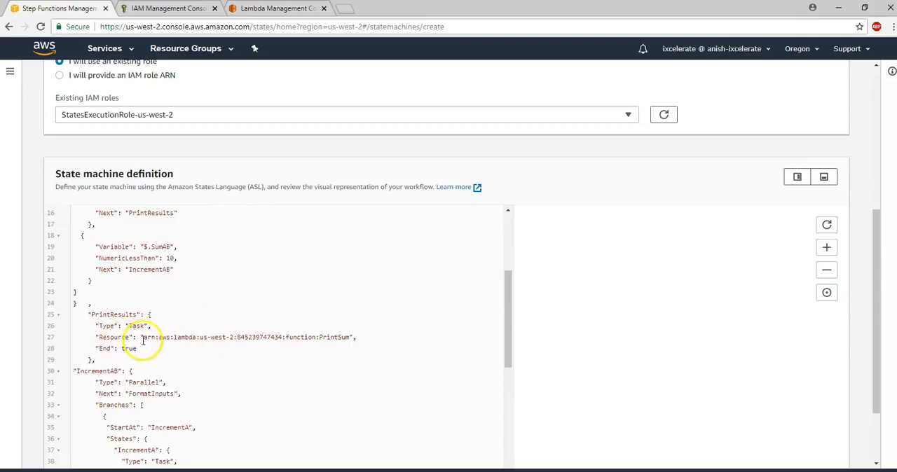
{"action": "scroll", "coordinate": [160, 341], "scroll_direction": "down", "scroll_amount": 2}
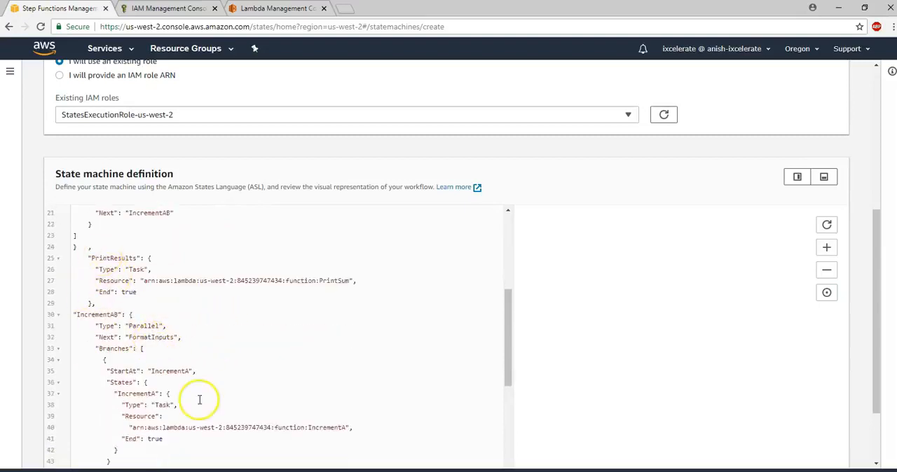
{"action": "scroll", "coordinate": [215, 374], "scroll_direction": "down", "scroll_amount": 4}
{"action": "scroll", "coordinate": [290, 320], "scroll_direction": "down", "scroll_amount": 2}
{"action": "scroll", "coordinate": [292, 320], "scroll_direction": "down", "scroll_amount": 4}
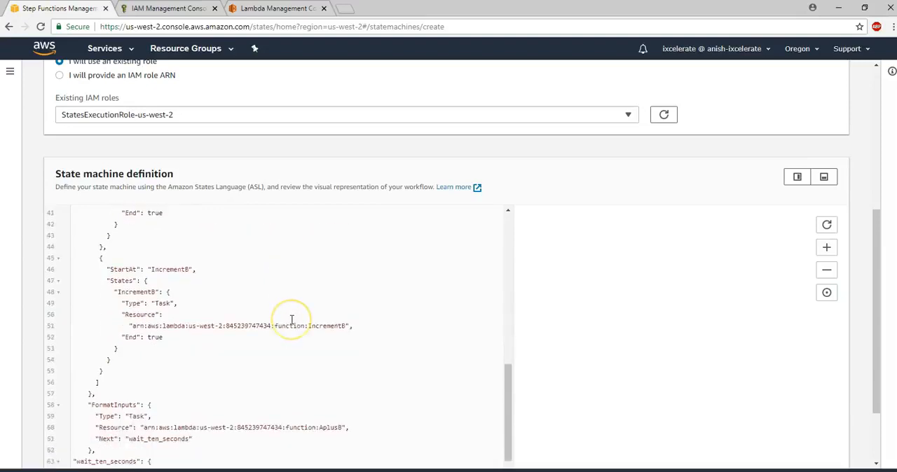
{"action": "scroll", "coordinate": [185, 328], "scroll_direction": "up", "scroll_amount": 1}
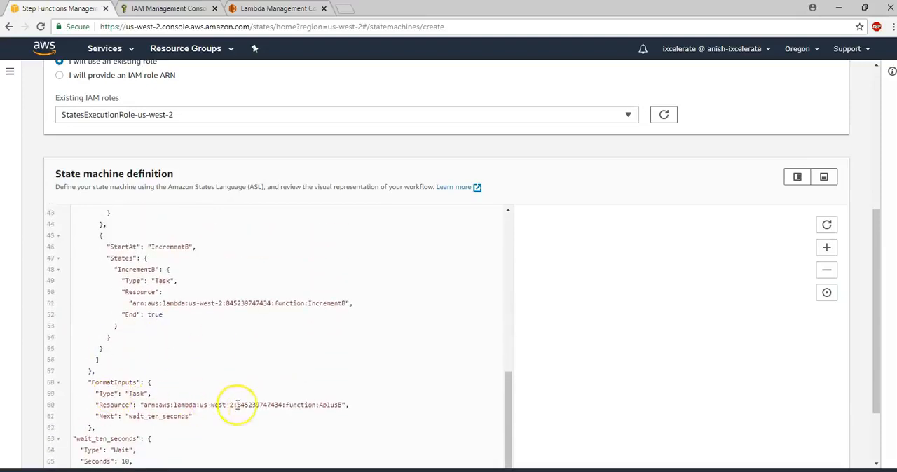
{"action": "scroll", "coordinate": [236, 410], "scroll_direction": "down", "scroll_amount": 2}
{"action": "scroll", "coordinate": [244, 416], "scroll_direction": "up", "scroll_amount": 4}
{"action": "scroll", "coordinate": [250, 423], "scroll_direction": "up", "scroll_amount": 15}
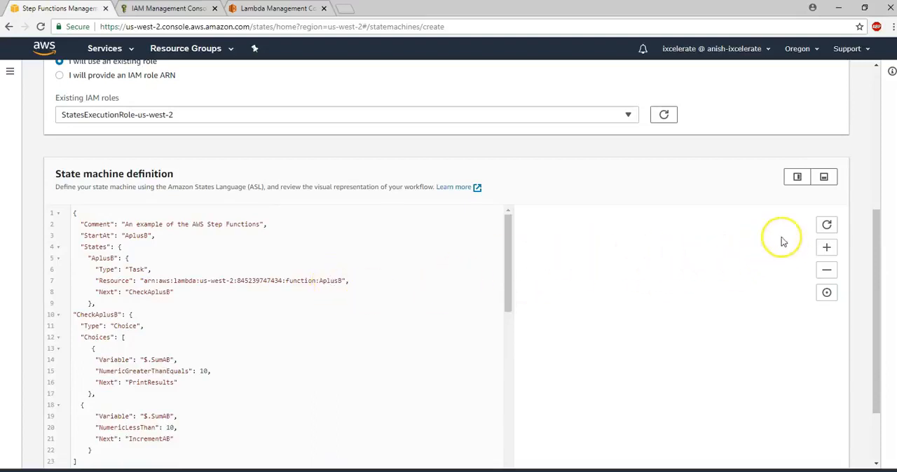
Render the workflow graph from the definition, compare it with the code, and create the state machine.
{"action": "left_click", "coordinate": [828, 227]}
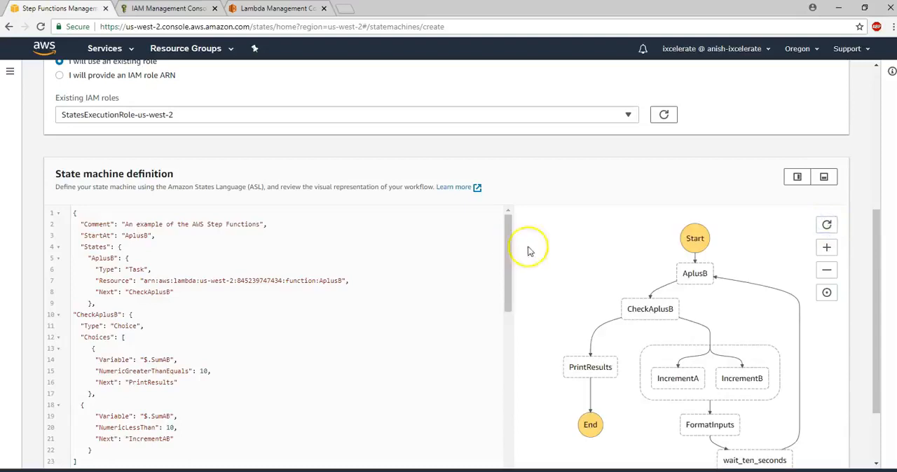
{"action": "scroll", "coordinate": [566, 259], "scroll_direction": "down", "scroll_amount": 1}
{"action": "scroll", "coordinate": [566, 260], "scroll_direction": "down", "scroll_amount": 1}
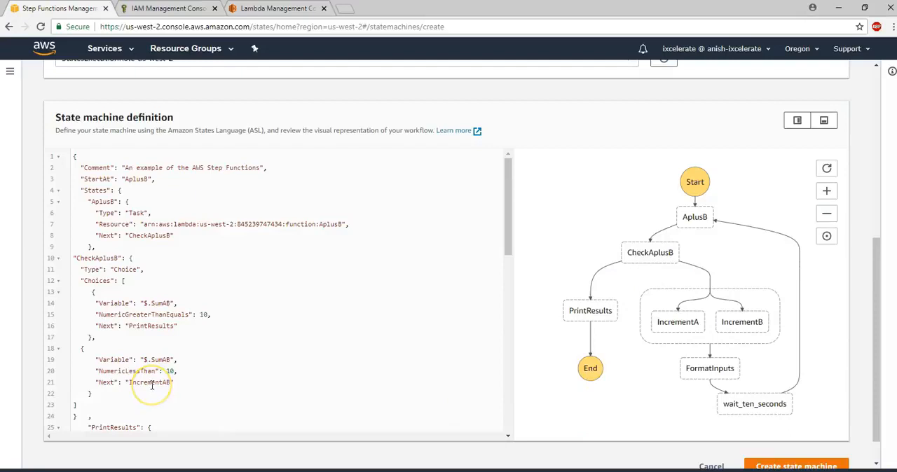
{"action": "scroll", "coordinate": [183, 383], "scroll_direction": "down", "scroll_amount": 5}
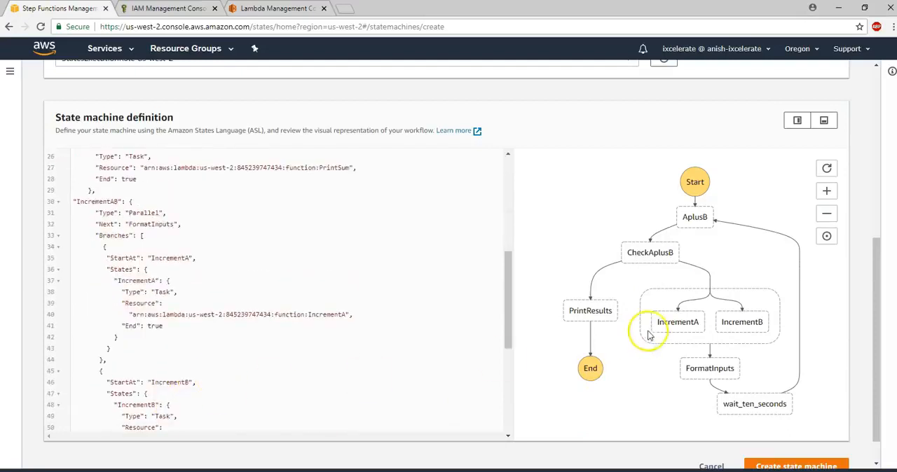
{"action": "scroll", "coordinate": [648, 331], "scroll_direction": "down", "scroll_amount": 1}
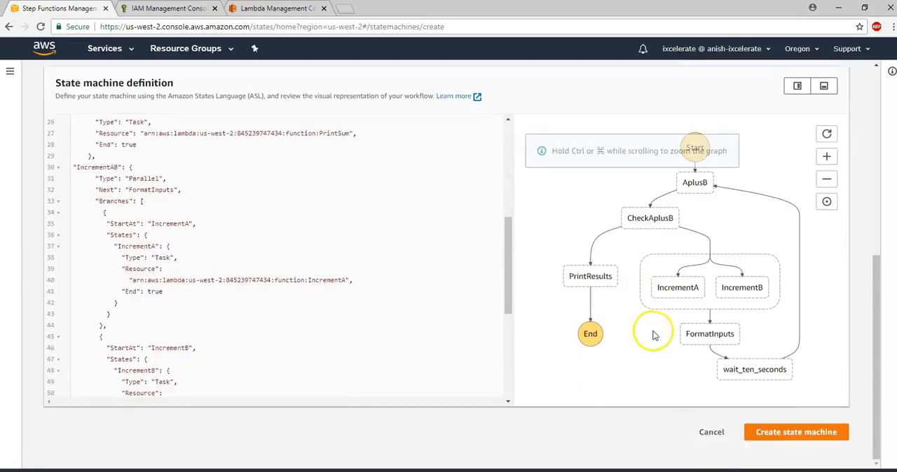
{"action": "left_click", "coordinate": [778, 435]}
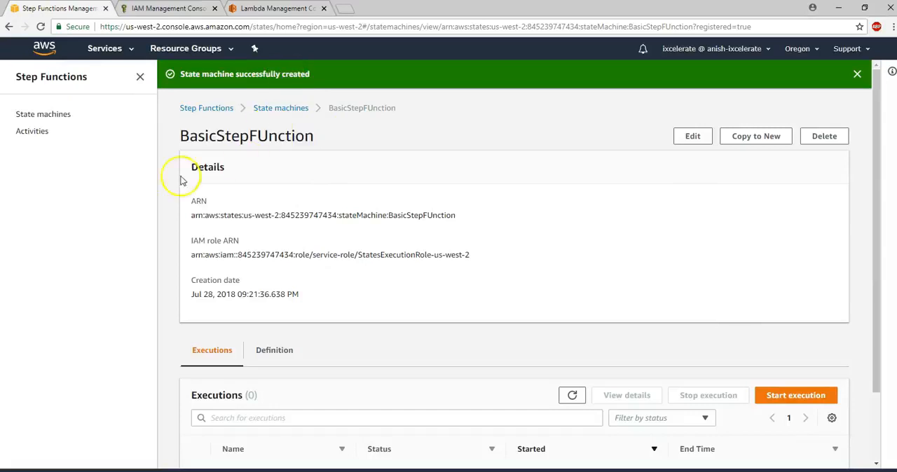
Return to the AWS services home page and open the Step Functions service.
{"action": "left_click", "coordinate": [139, 77]}
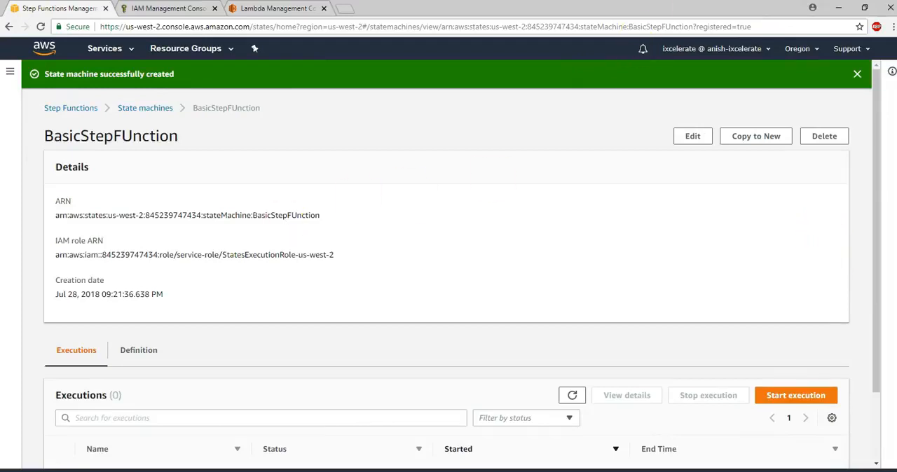
{"action": "left_click", "coordinate": [43, 48]}
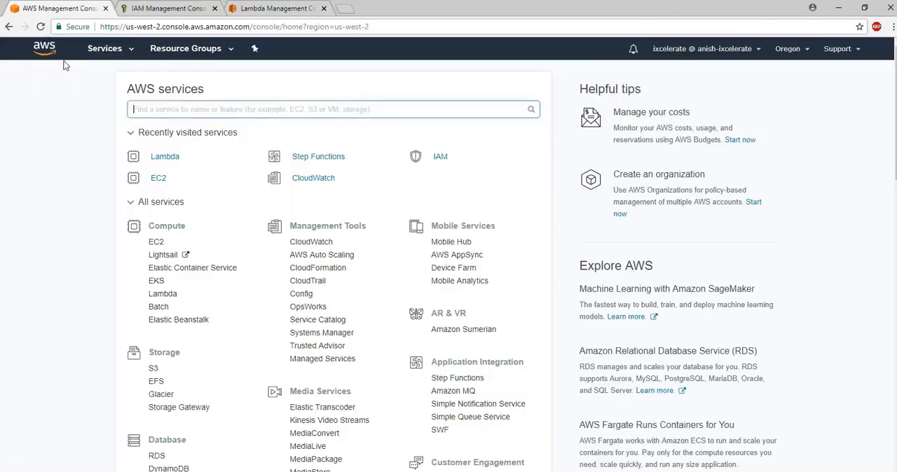
{"action": "left_click", "coordinate": [345, 158]}
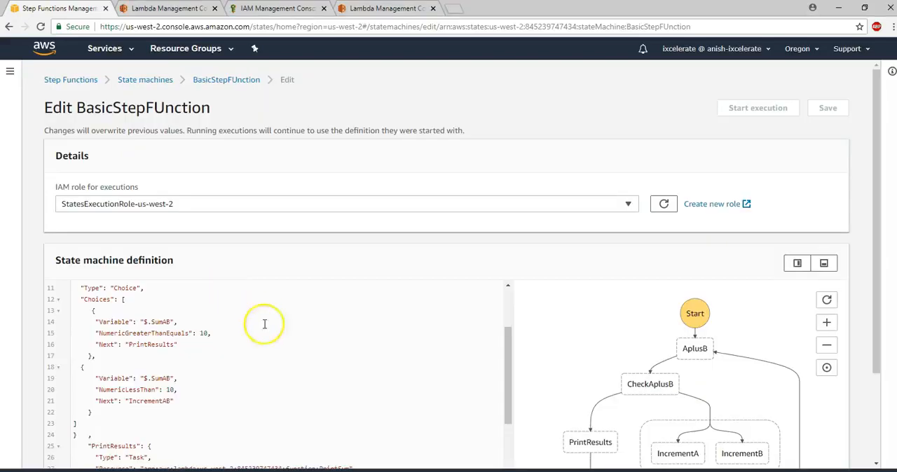
Review the remaining states in BasicStepFUnction's definition and return to its details page.
{"action": "scroll", "coordinate": [272, 345], "scroll_direction": "down", "scroll_amount": 4}
{"action": "scroll", "coordinate": [272, 345], "scroll_direction": "down", "scroll_amount": 3}
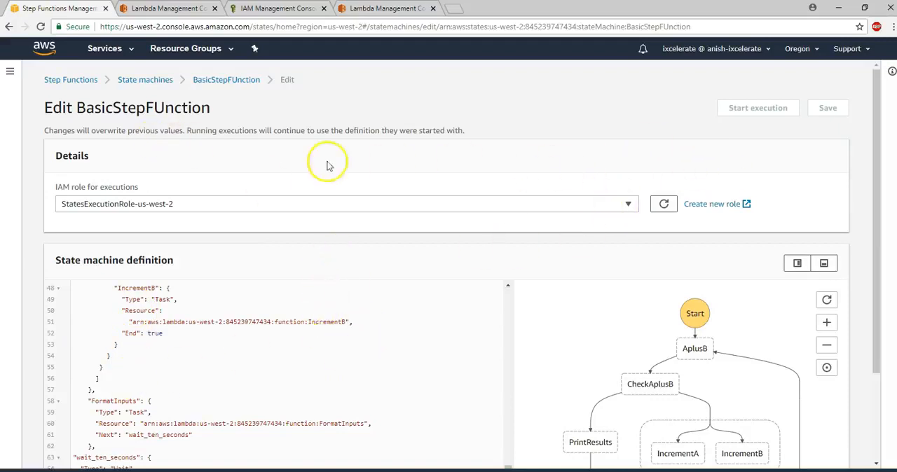
{"action": "left_click_drag", "start_coordinate": [876, 184], "coordinate": [861, 70]}
{"action": "left_click", "coordinate": [231, 78]}
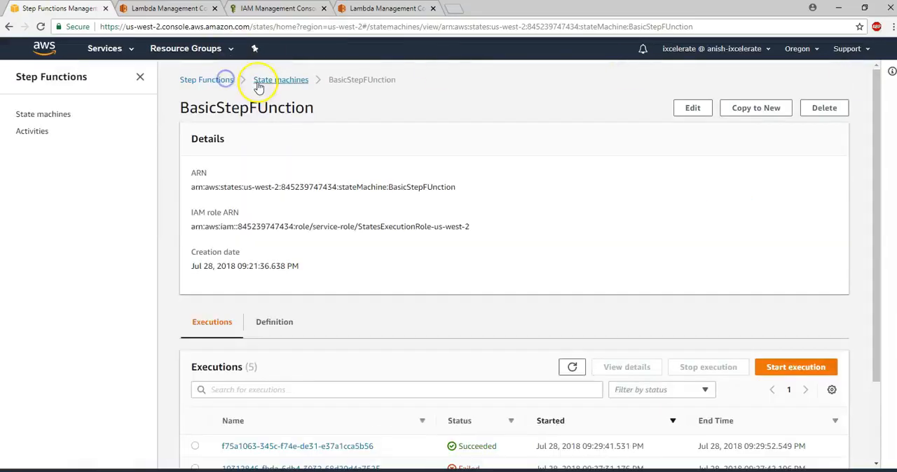
Start a new execution of BasicStepFUnction with JSON input setting "A" to 1 and "B" to 1.
{"action": "left_click", "coordinate": [795, 367]}
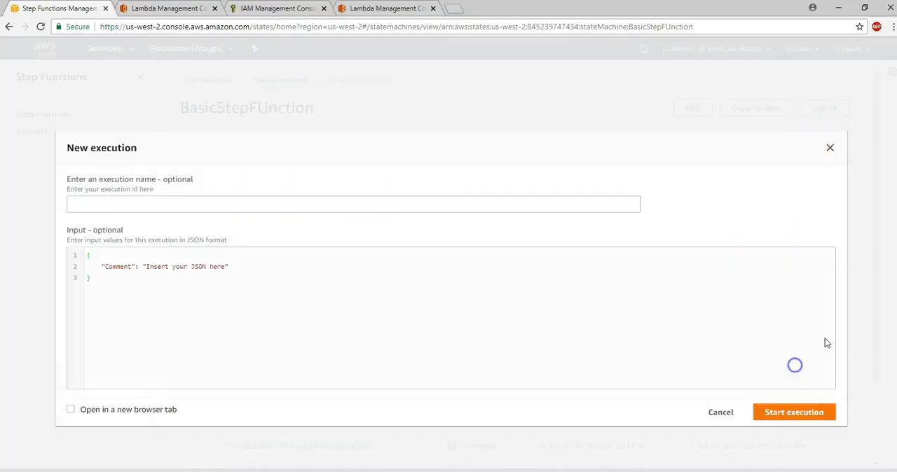
{"action": "left_click", "coordinate": [105, 330]}
{"action": "key", "text": "ctrl+z"}
{"action": "key", "text": "ctrl+z"}
{"action": "key", "text": "alt+Tab"}
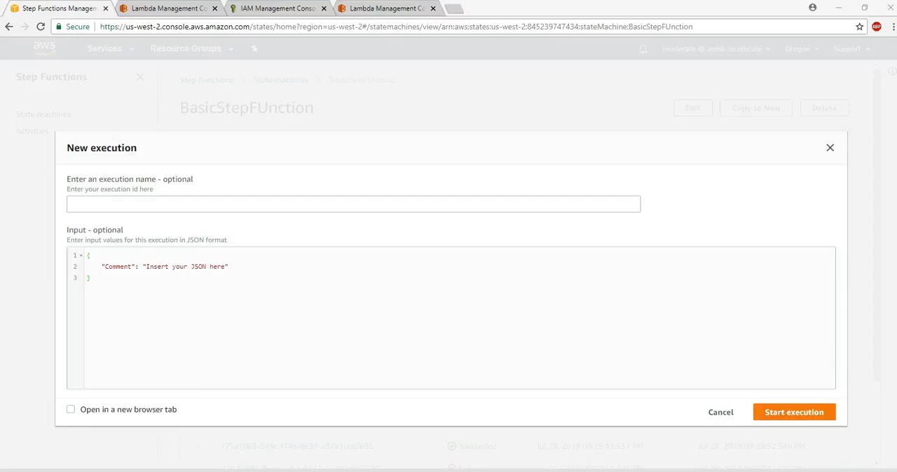
{"action": "left_click", "coordinate": [120, 297]}
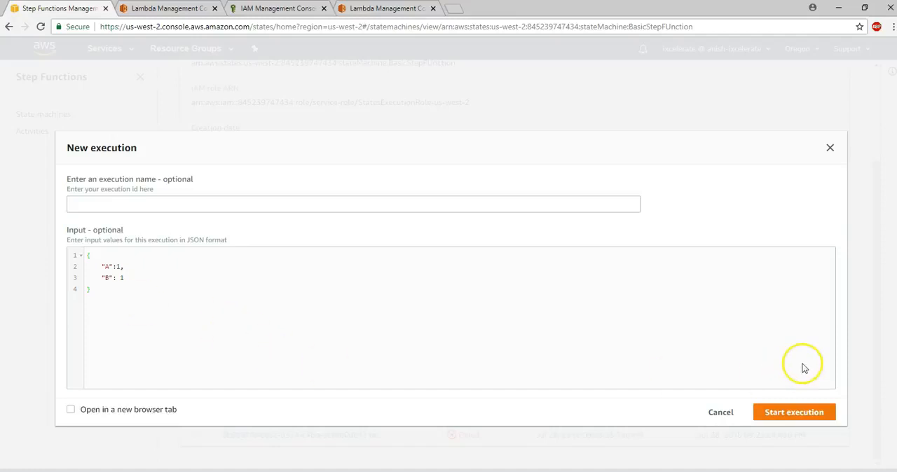
{"action": "left_click", "coordinate": [788, 413]}
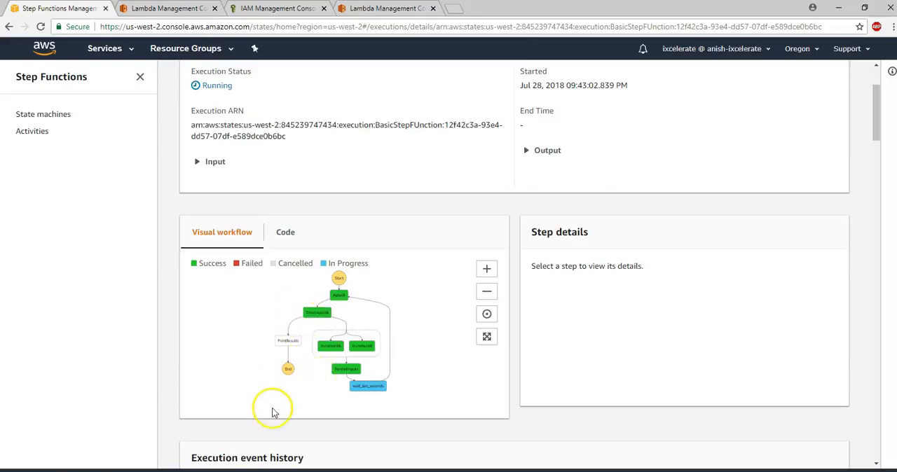
Examine the AplusB state's input in the execution's visual workflow.
{"action": "scroll", "coordinate": [381, 170], "scroll_direction": "down", "scroll_amount": 2}
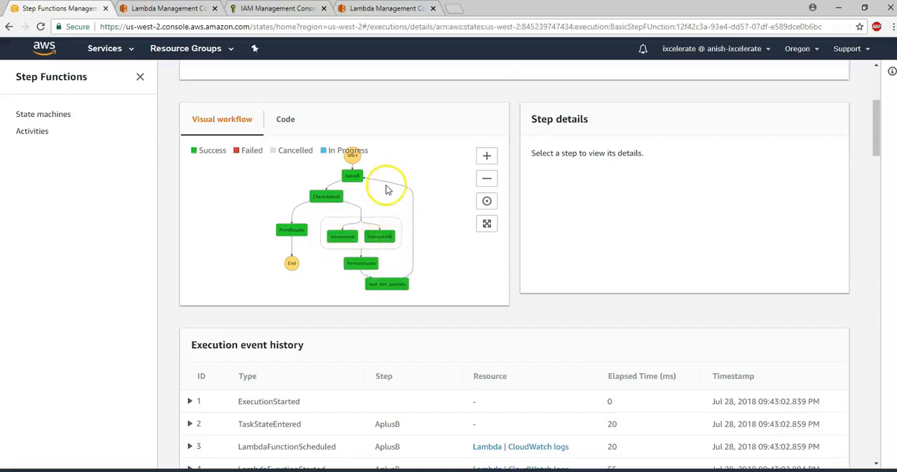
{"action": "left_click", "coordinate": [325, 205]}
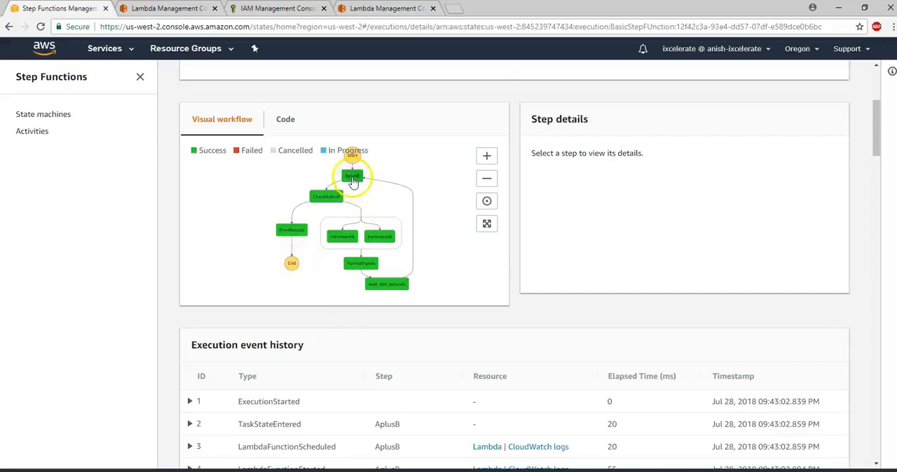
{"action": "left_click", "coordinate": [352, 180]}
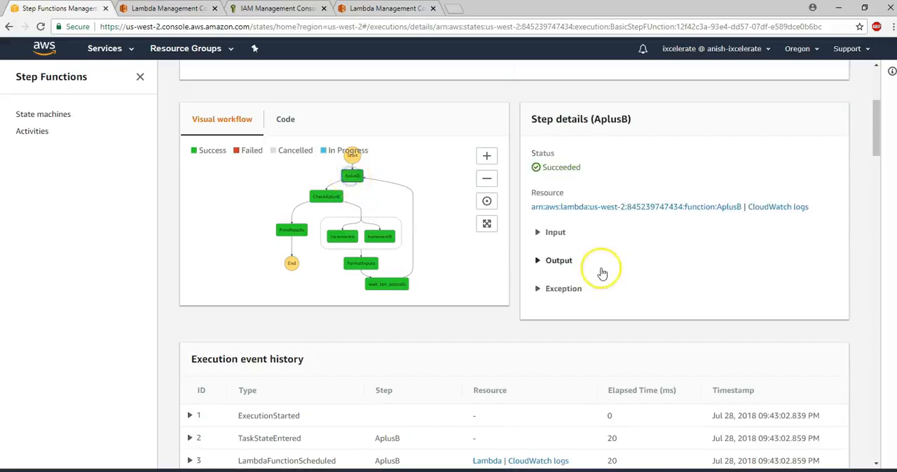
{"action": "left_click", "coordinate": [537, 233]}
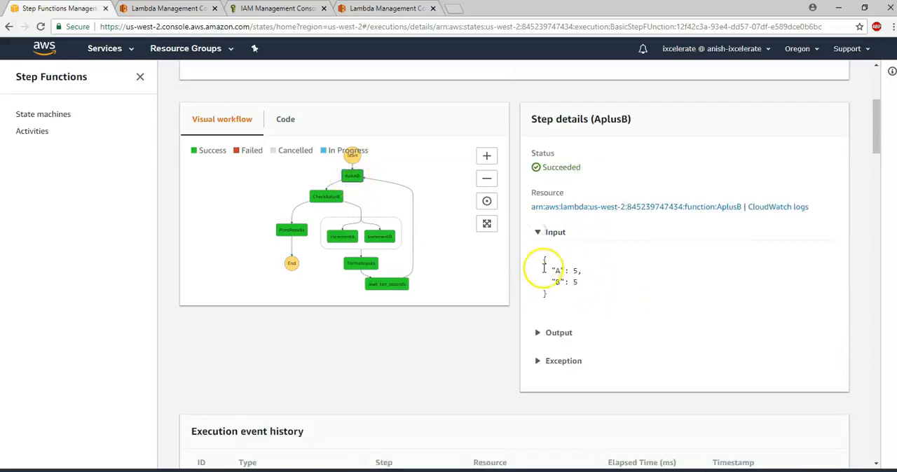
{"action": "left_click_drag", "start_coordinate": [545, 264], "coordinate": [559, 300]}
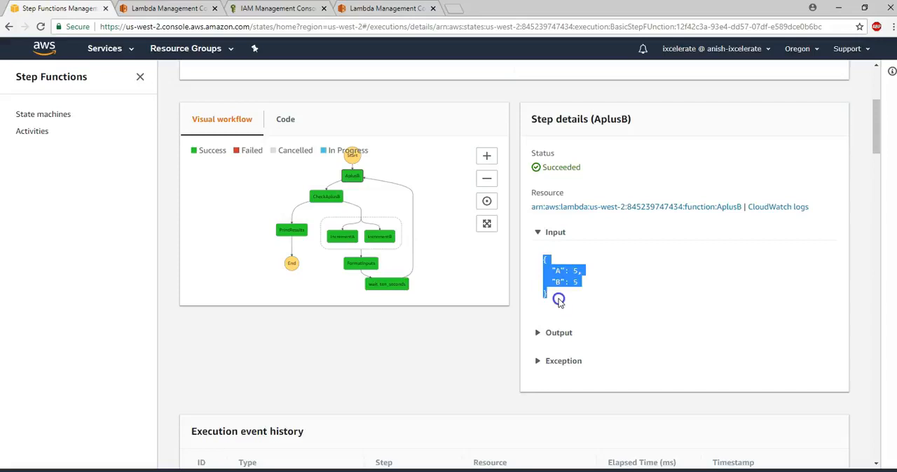
Examine the A, B and SumAB values in the CheckAplusB state's input, and view the PrintResults state's details.
{"action": "left_click", "coordinate": [325, 197]}
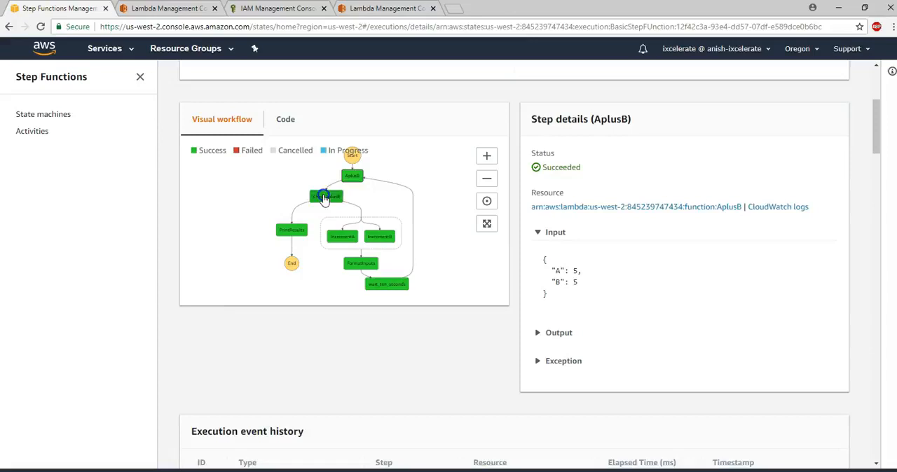
{"action": "left_click", "coordinate": [329, 202]}
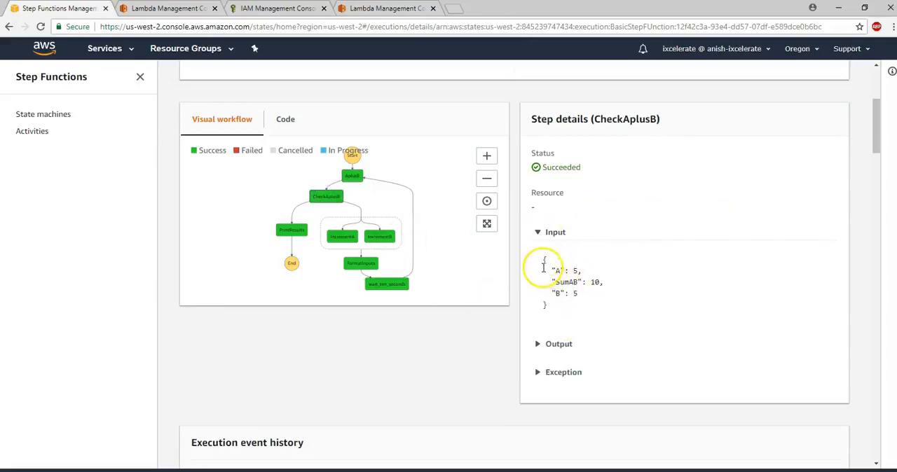
{"action": "left_click_drag", "start_coordinate": [548, 267], "coordinate": [585, 272]}
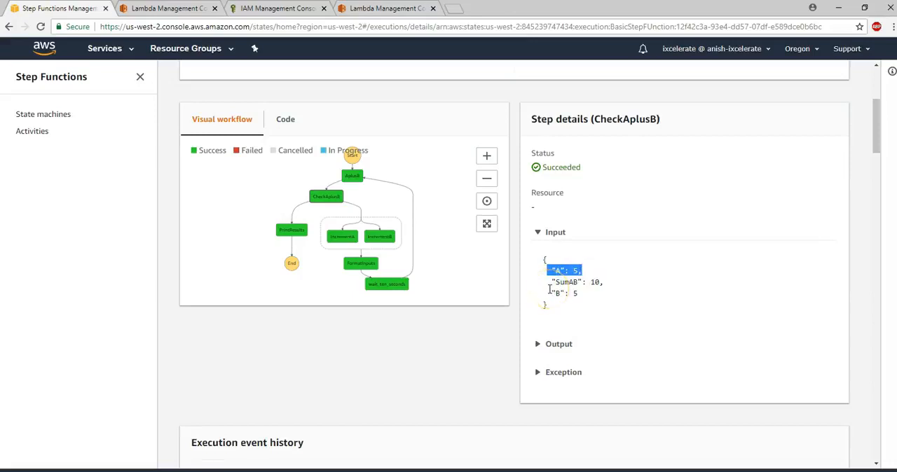
{"action": "left_click_drag", "start_coordinate": [548, 293], "coordinate": [559, 290]}
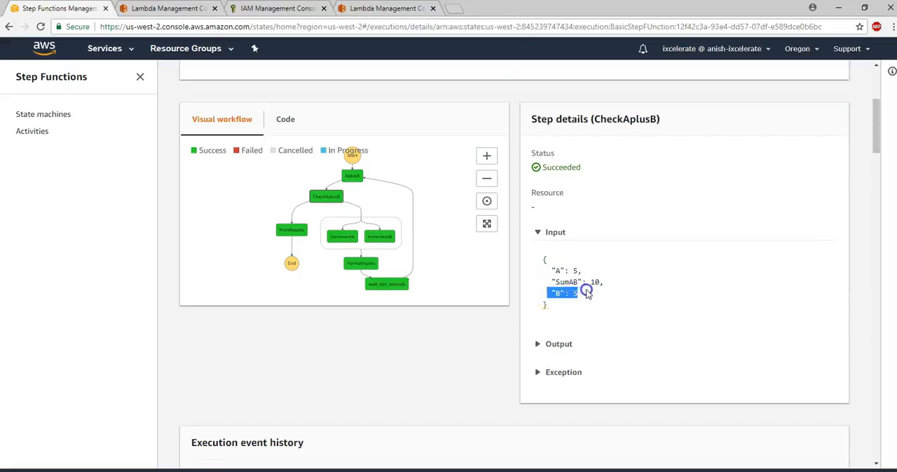
{"action": "left_click", "coordinate": [547, 281]}
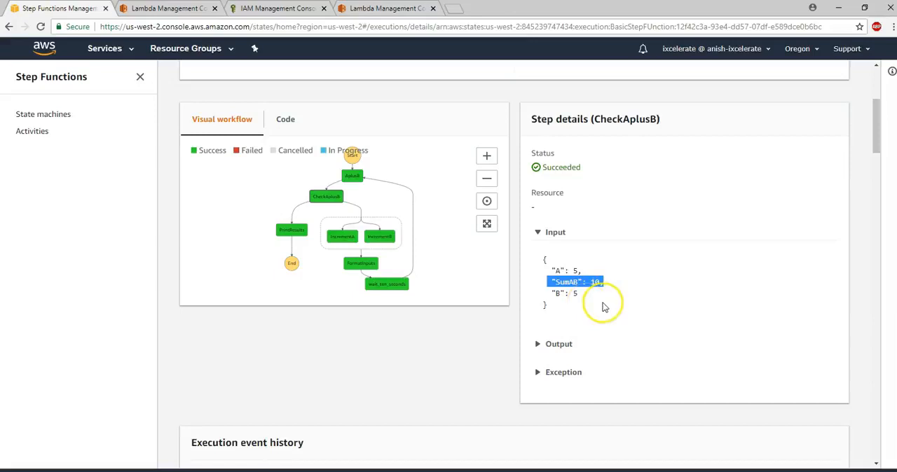
{"action": "left_click", "coordinate": [291, 231]}
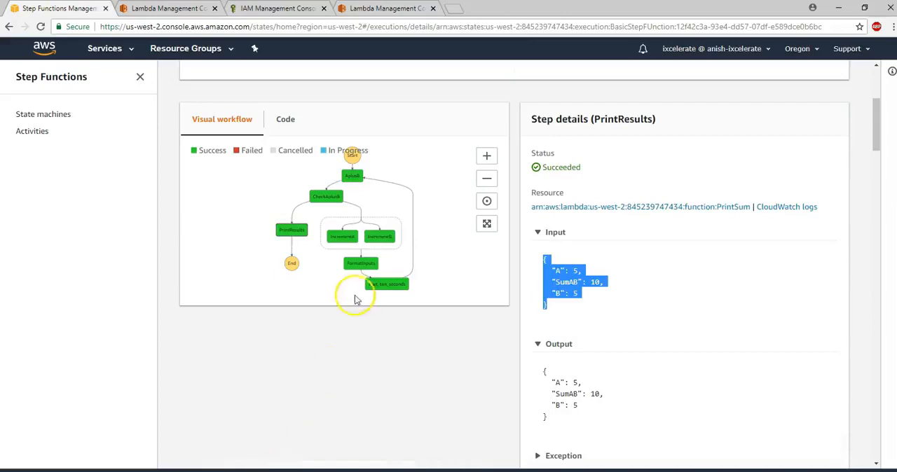
Compare the input and output of the IncrementA state in the execution.
{"action": "left_click", "coordinate": [342, 236]}
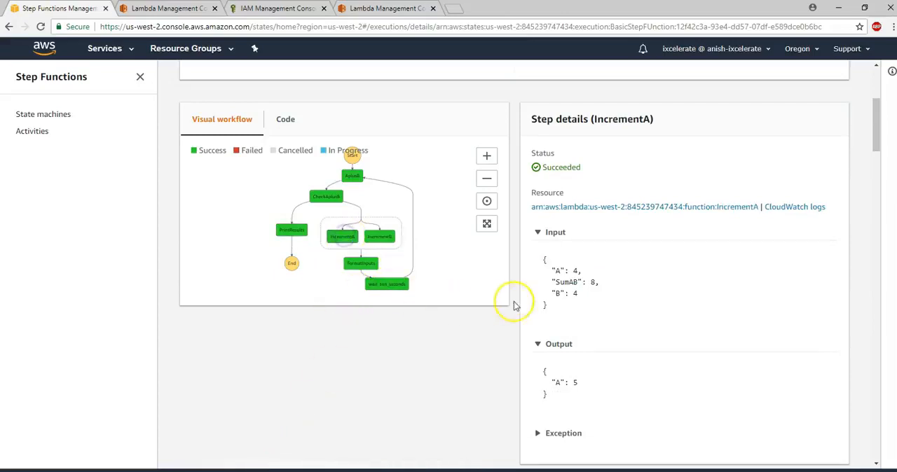
{"action": "left_click", "coordinate": [537, 232]}
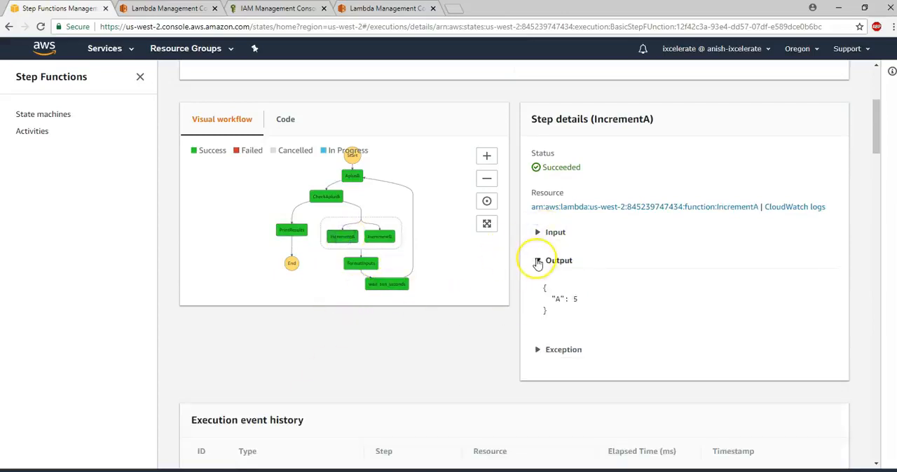
{"action": "left_click", "coordinate": [537, 263]}
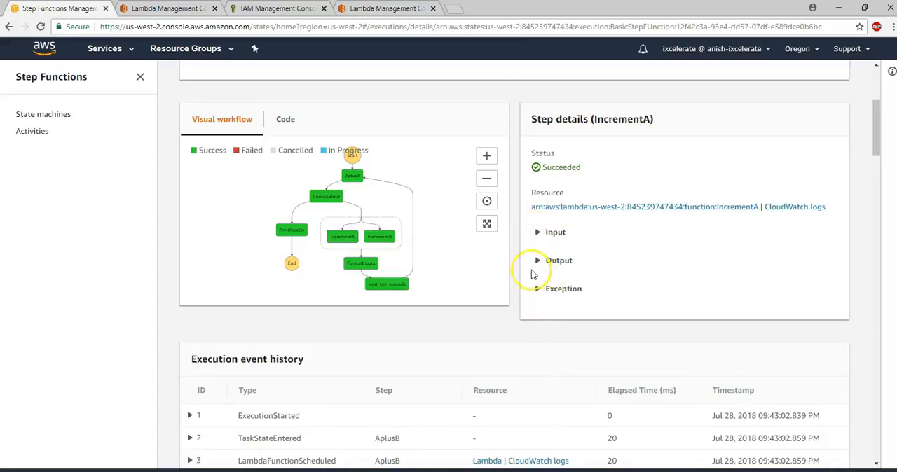
{"action": "left_click", "coordinate": [537, 233]}
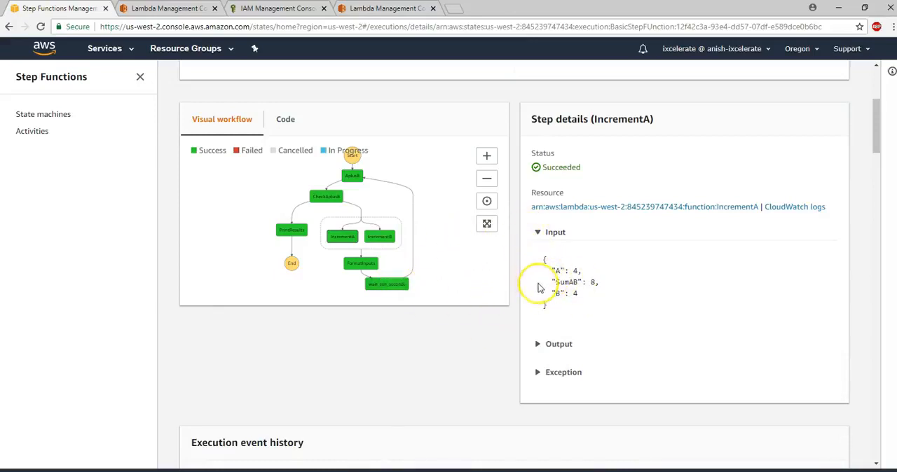
{"action": "left_click", "coordinate": [538, 345]}
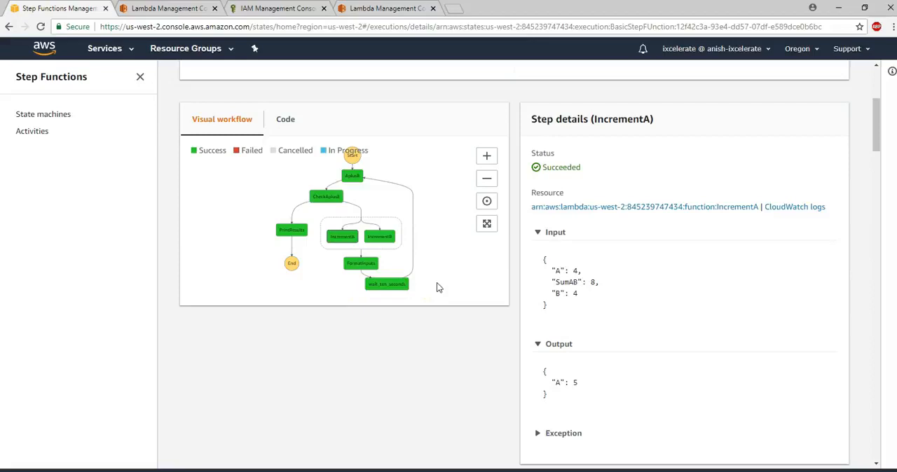
{"action": "key", "text": "Tab"}
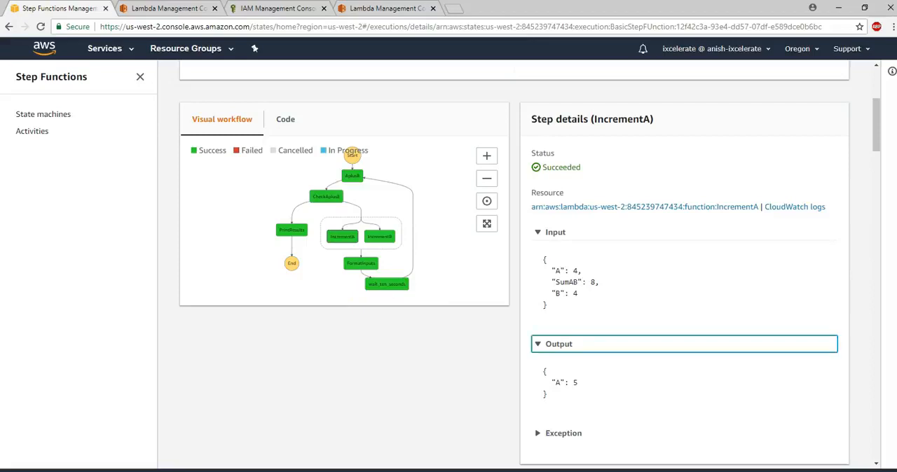